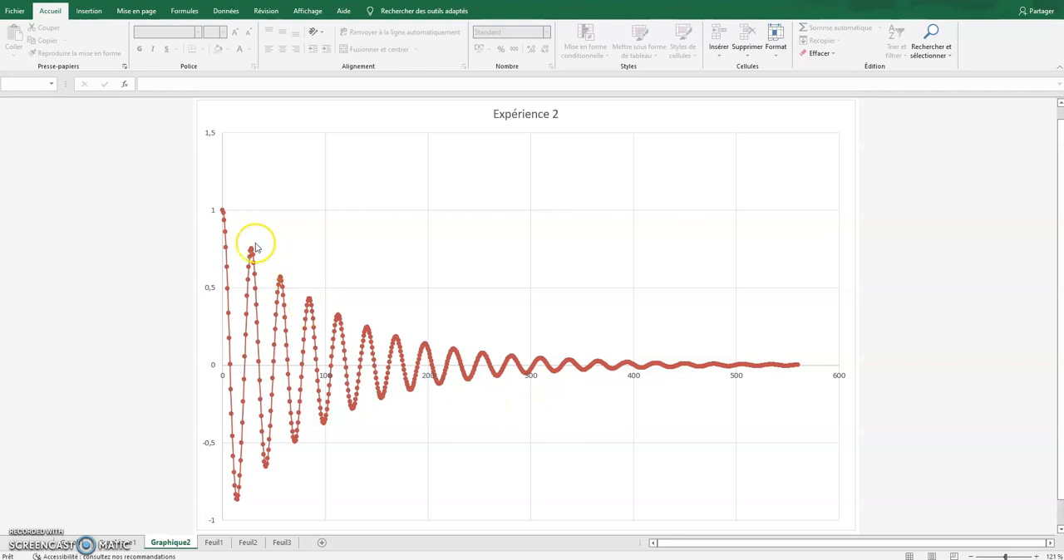
Step: Try vertical axis limits of 0 and 0,5 on the Expérience 2 chart, and restore them to -1,0 and 1,5
mouse_move(224, 235)
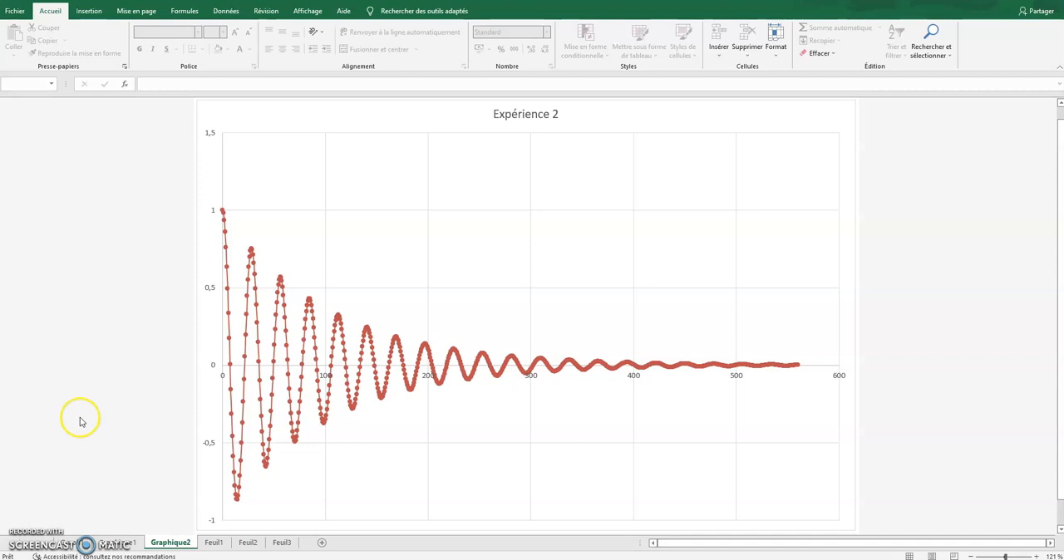
double_click(210, 292)
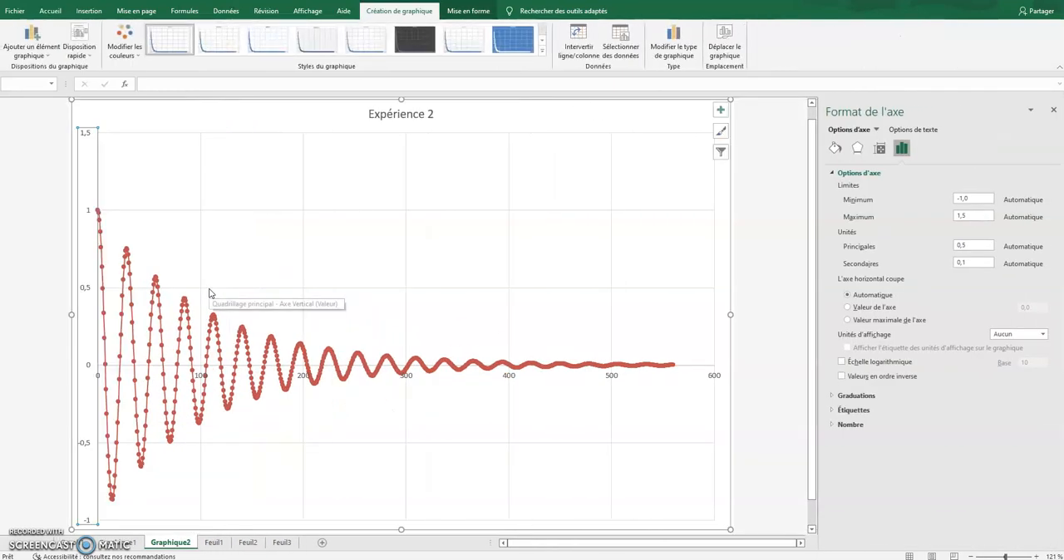
left_click(975, 217)
left_click(973, 198)
type("0")
left_click(963, 217)
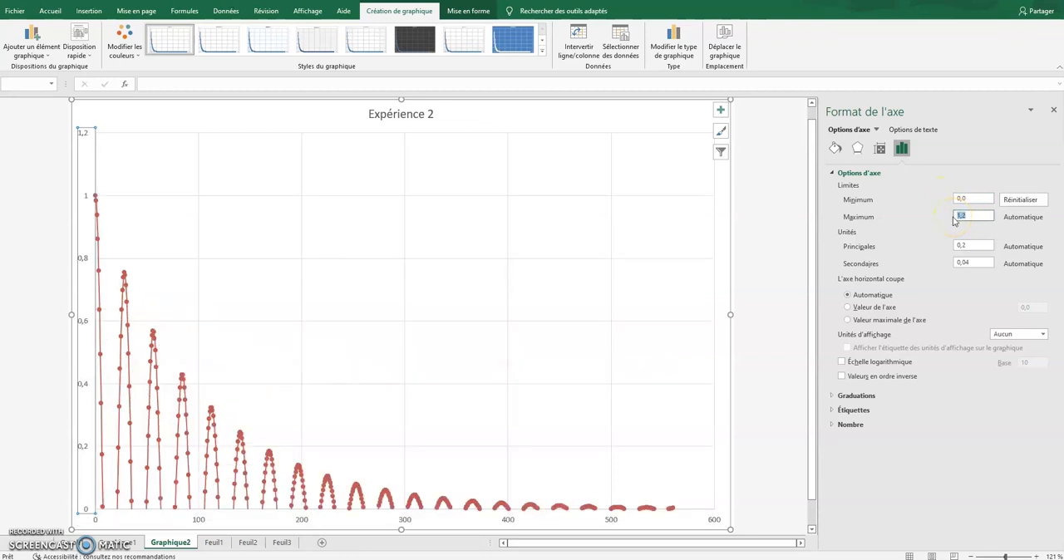
type("0,5")
left_click(977, 199)
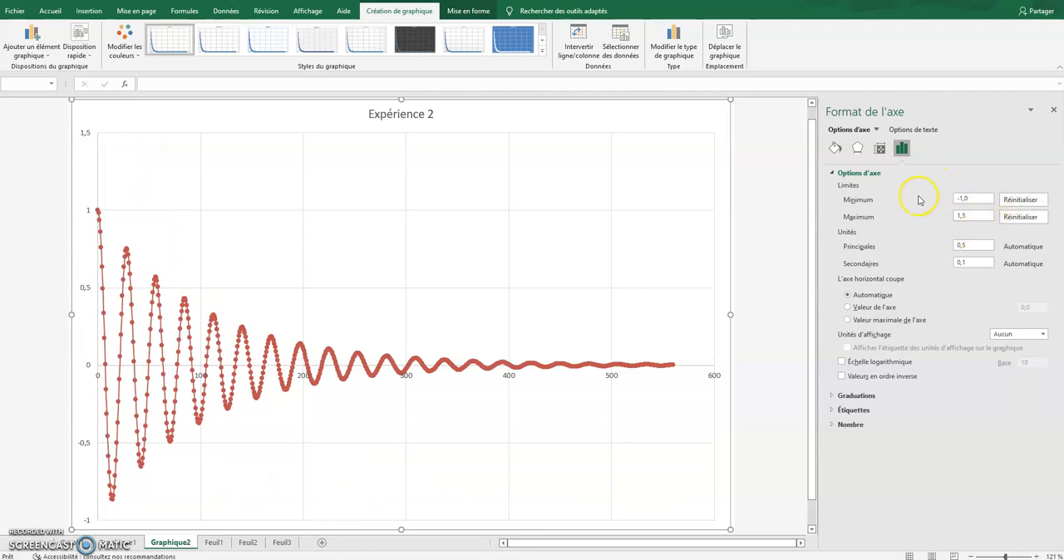
Step: Set the horizontal axis maximum of the Expérience 2 chart to 200 and deselect the chart
left_click(304, 379)
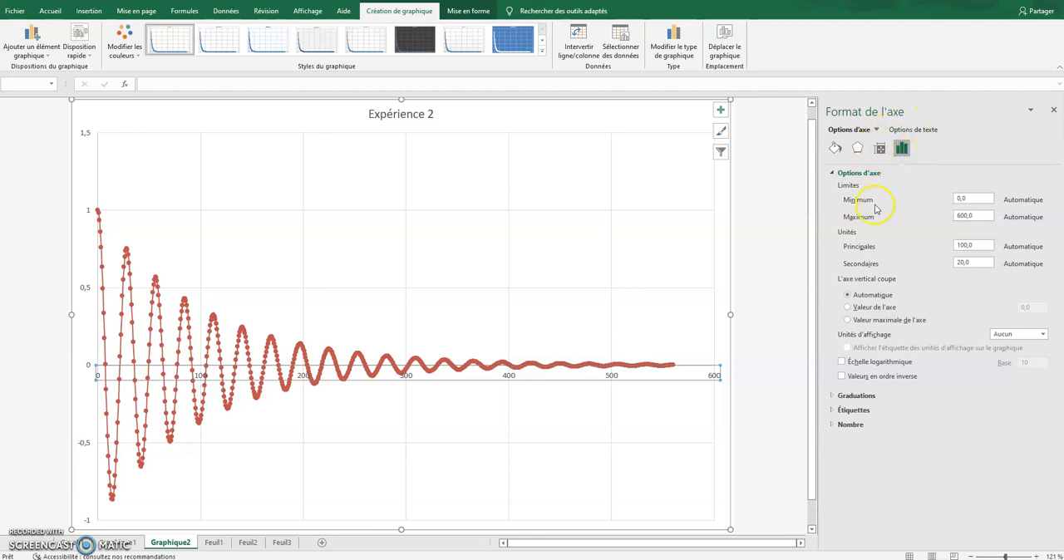
left_click_drag(981, 216, 958, 218)
type("2")
left_click(971, 198)
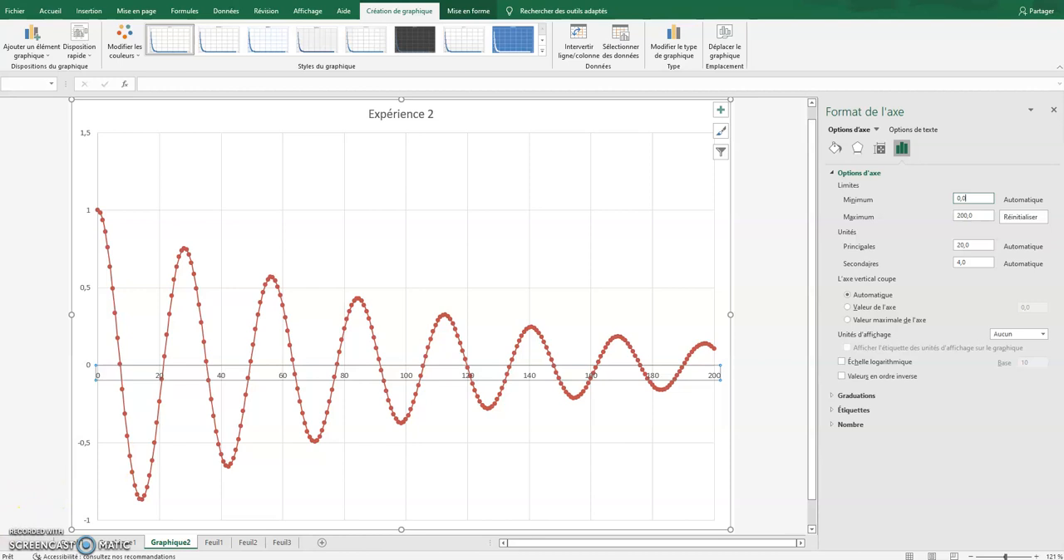
left_click(57, 388)
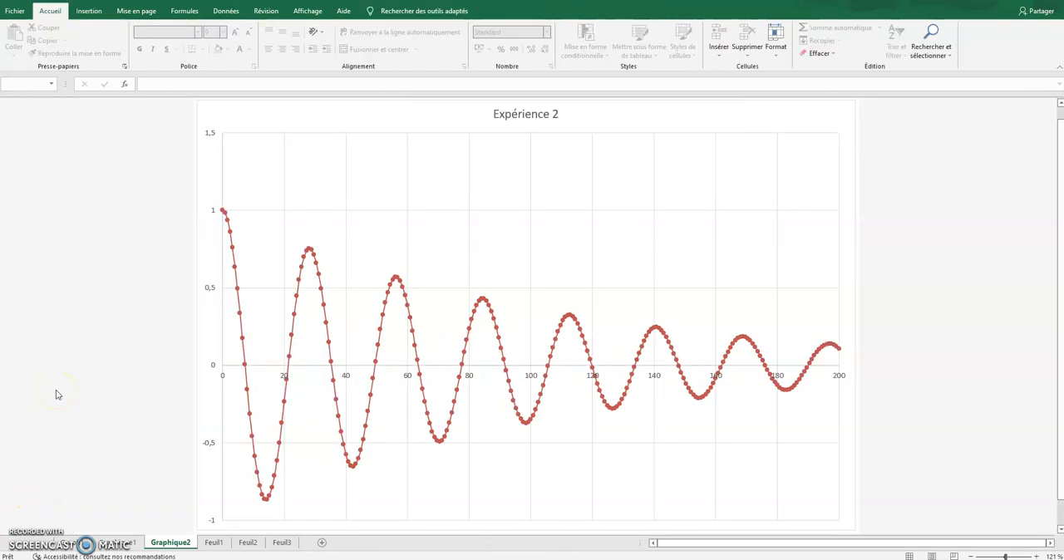
left_click(60, 392)
Step: Select individual data points on the Expérience 2 curve and open the formatting options for a single point
mouse_move(234, 249)
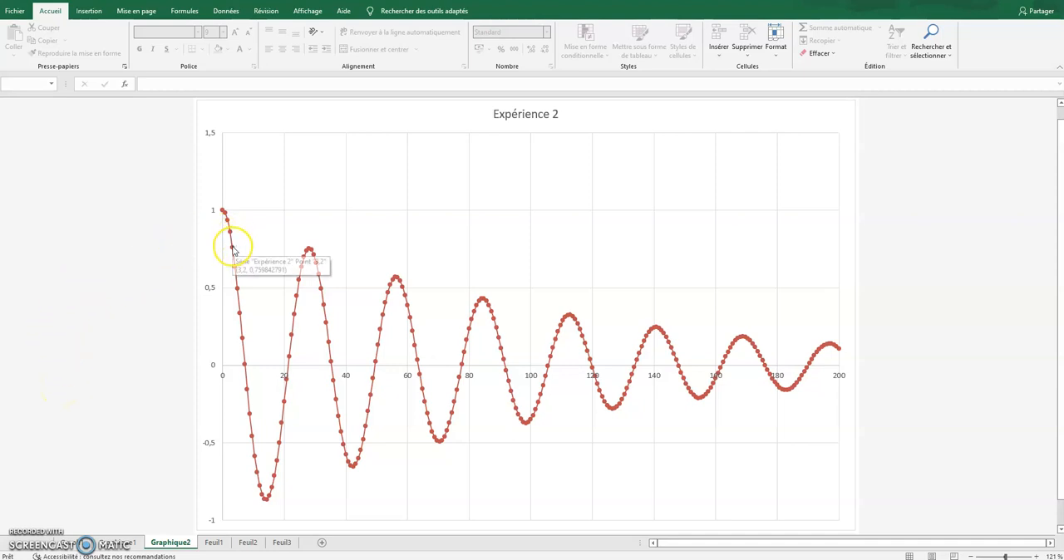
left_click(234, 250)
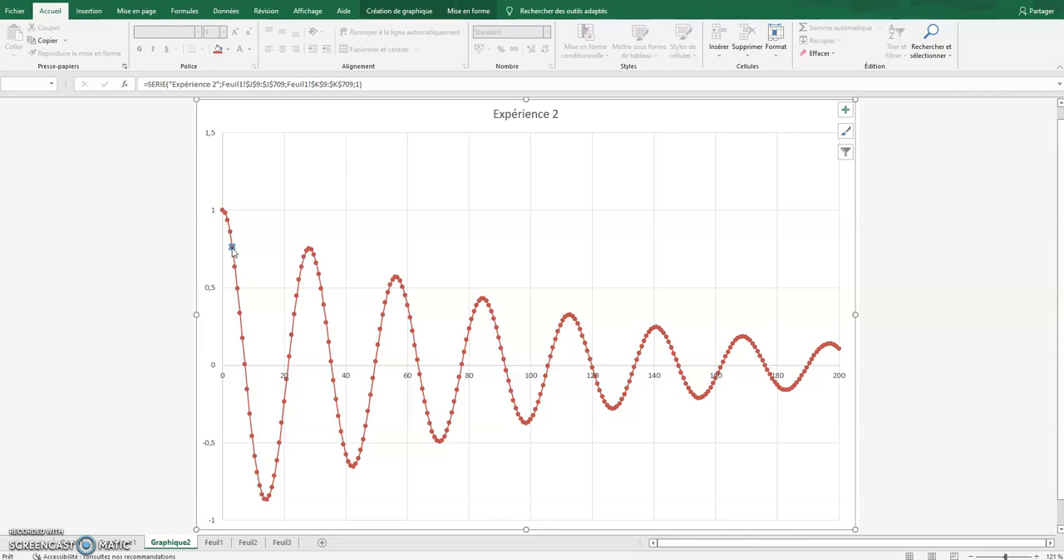
double_click(232, 250)
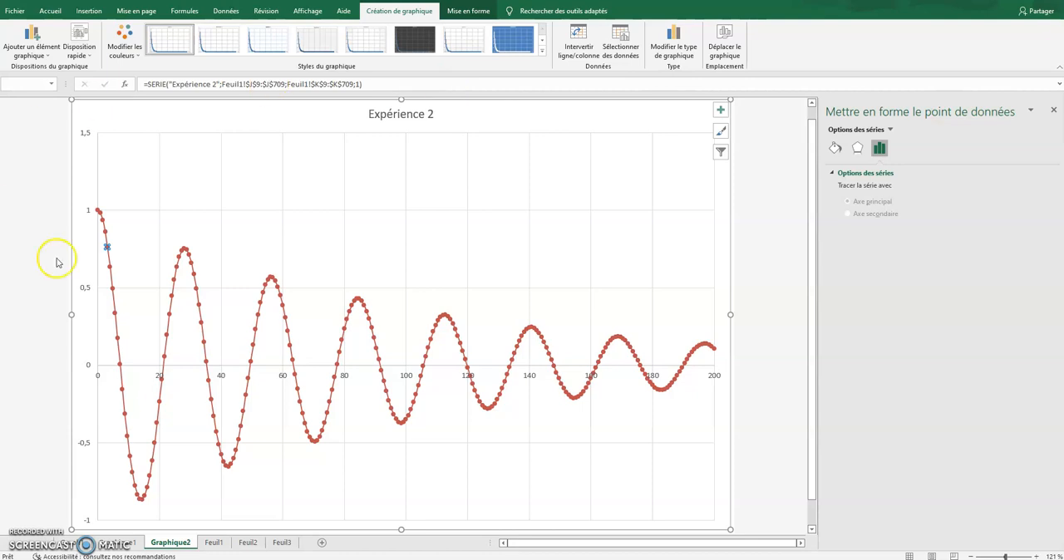
left_click(105, 234)
left_click(106, 247)
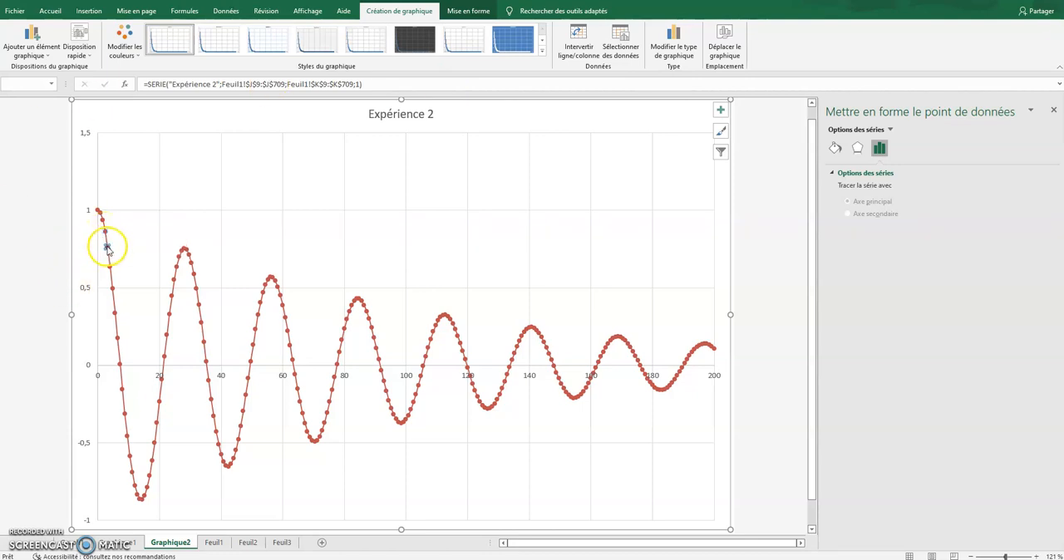
left_click(186, 210)
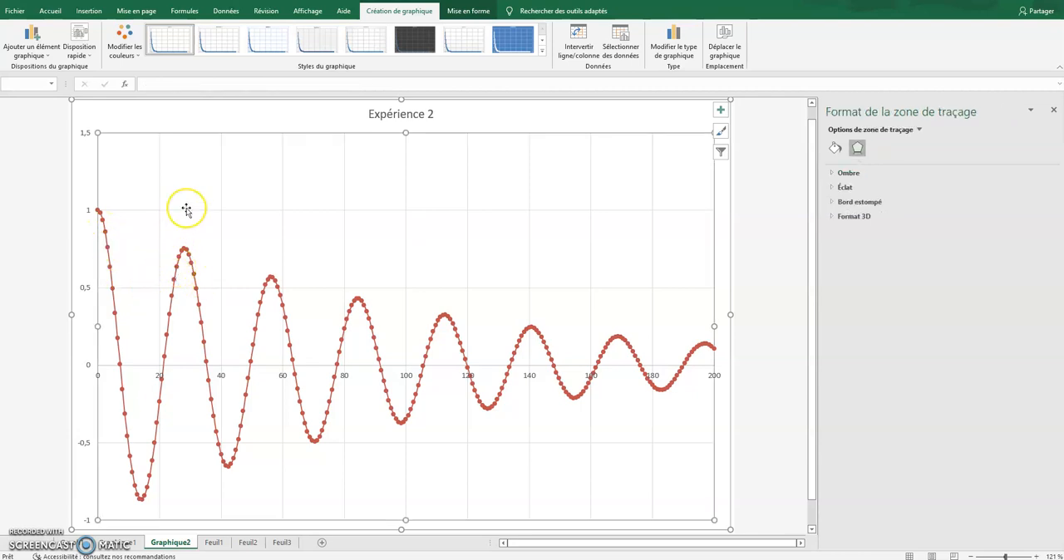
Step: Select the whole Expérience 2 series and give its curve a solid line in a dark red theme shade
left_click(181, 257)
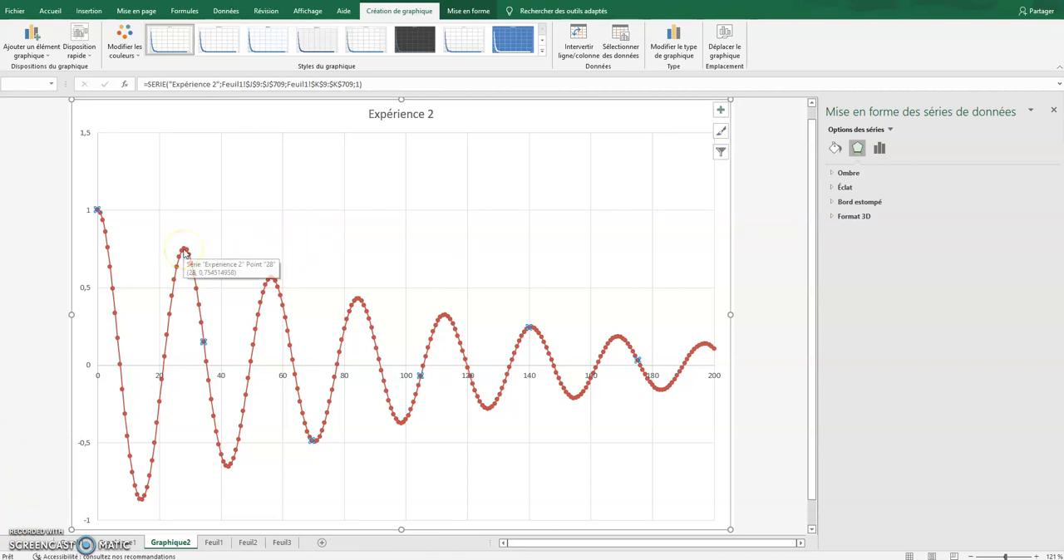
left_click(835, 150)
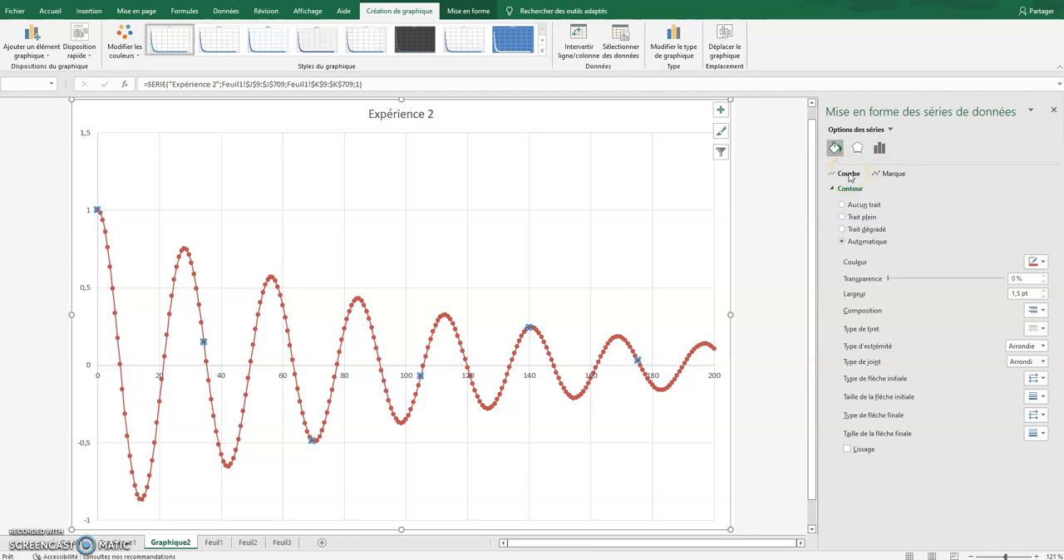
left_click(842, 206)
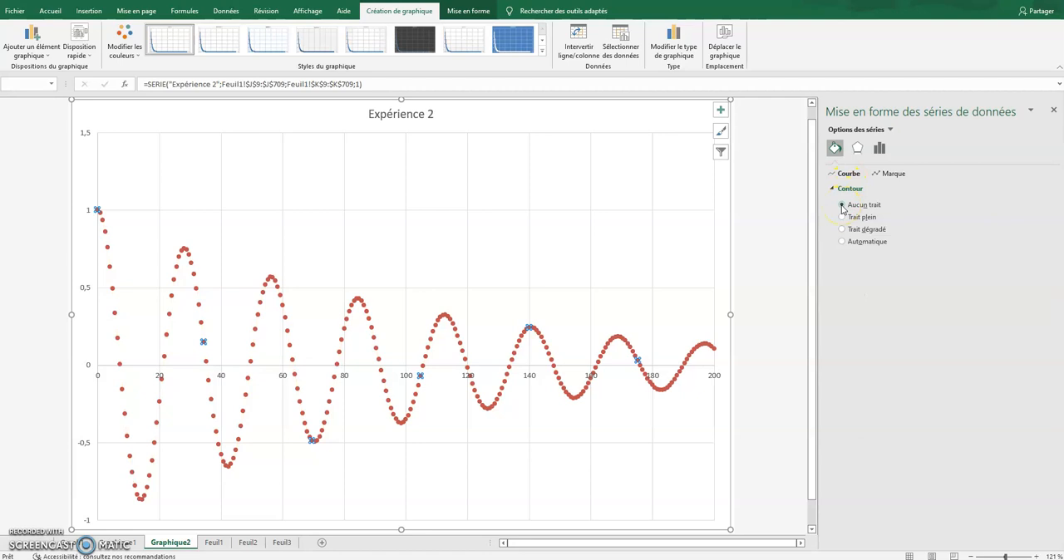
left_click(843, 217)
left_click(843, 230)
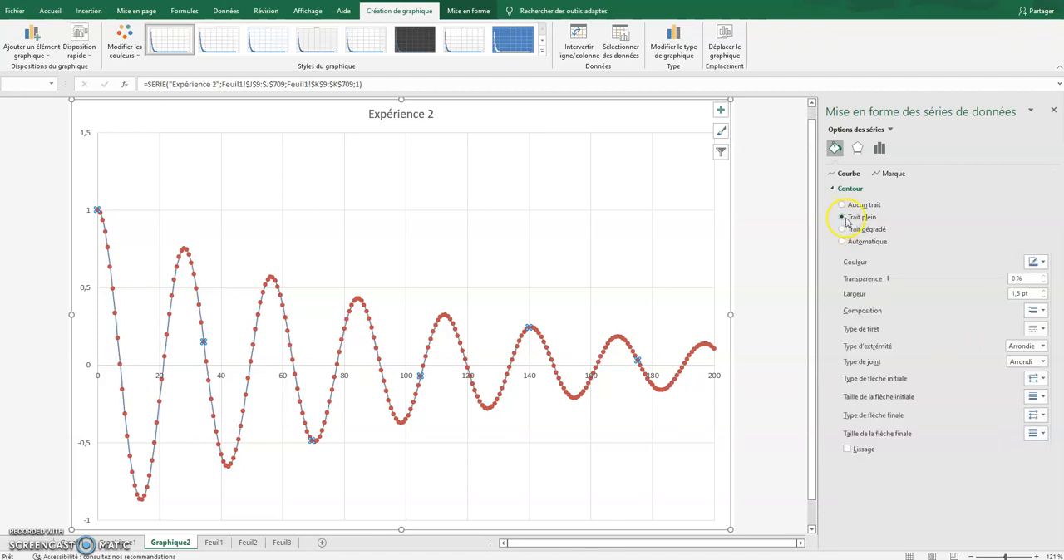
left_click(1037, 262)
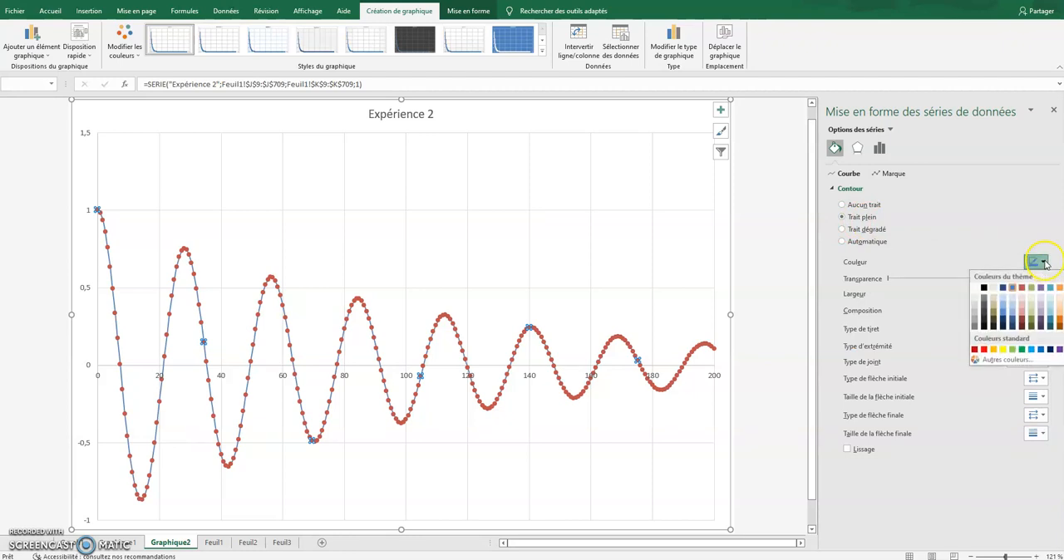
left_click(1021, 323)
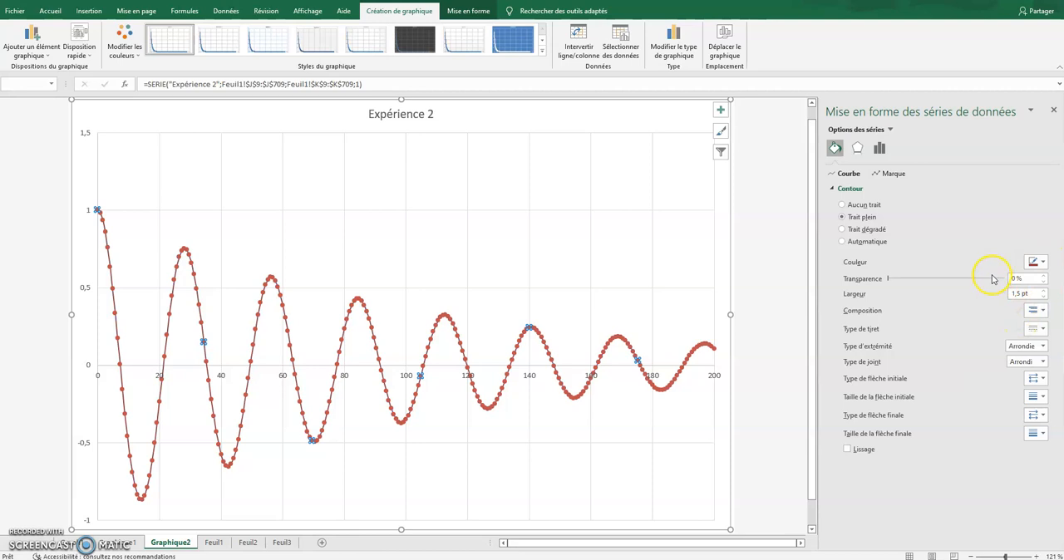
Step: Set the series line width to 2,75 pt and change its dash type to a dashed line
left_click(1045, 291)
left_click(1044, 291)
left_click(1045, 291)
left_click(1045, 291)
left_click(1044, 291)
left_click(1044, 297)
left_click(1044, 297)
left_click(1045, 298)
left_click(1044, 297)
left_click(1045, 297)
left_click(1045, 298)
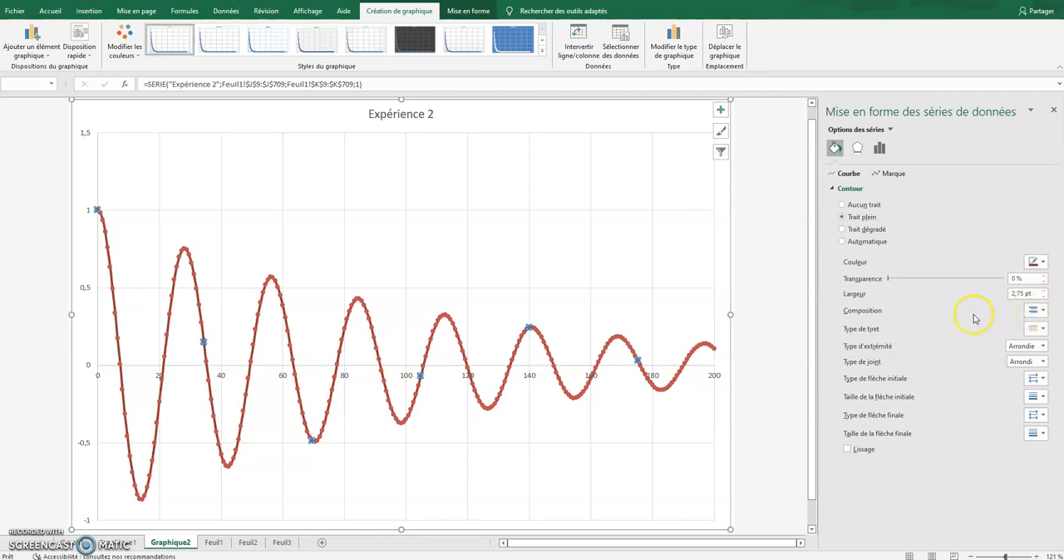
left_click(1037, 329)
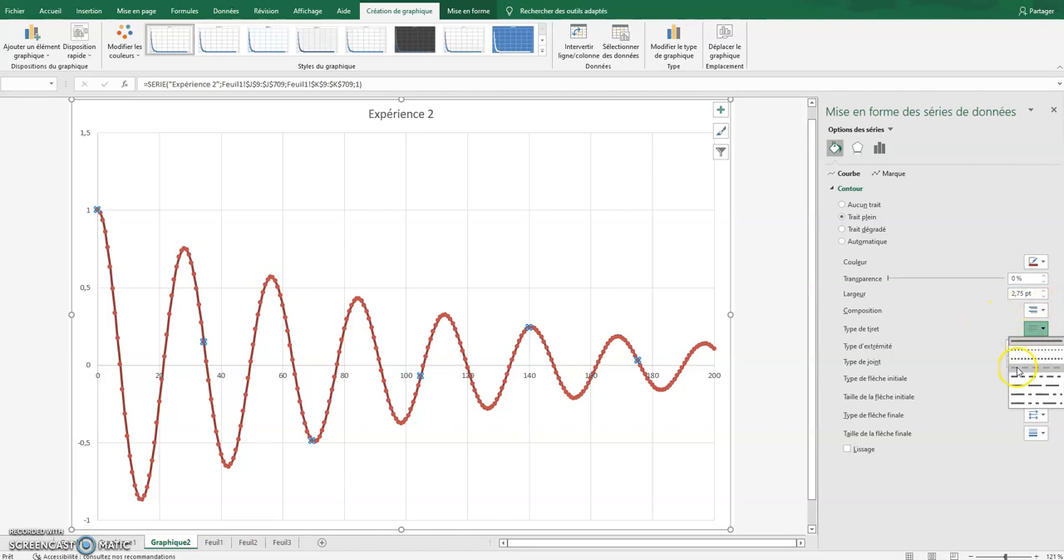
left_click(1021, 364)
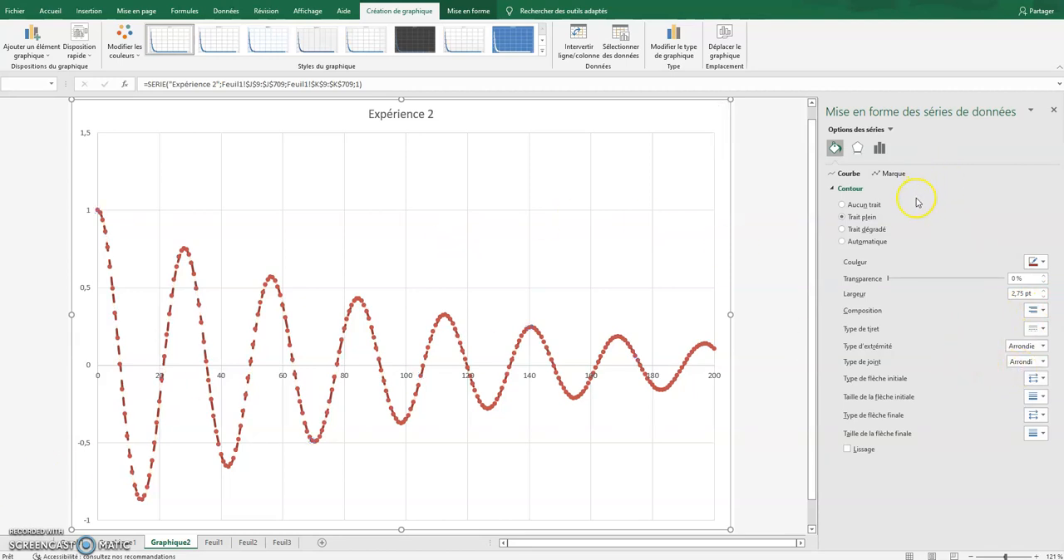
Step: Change the series markers to the predefined triangle type
left_click(894, 176)
left_click(894, 175)
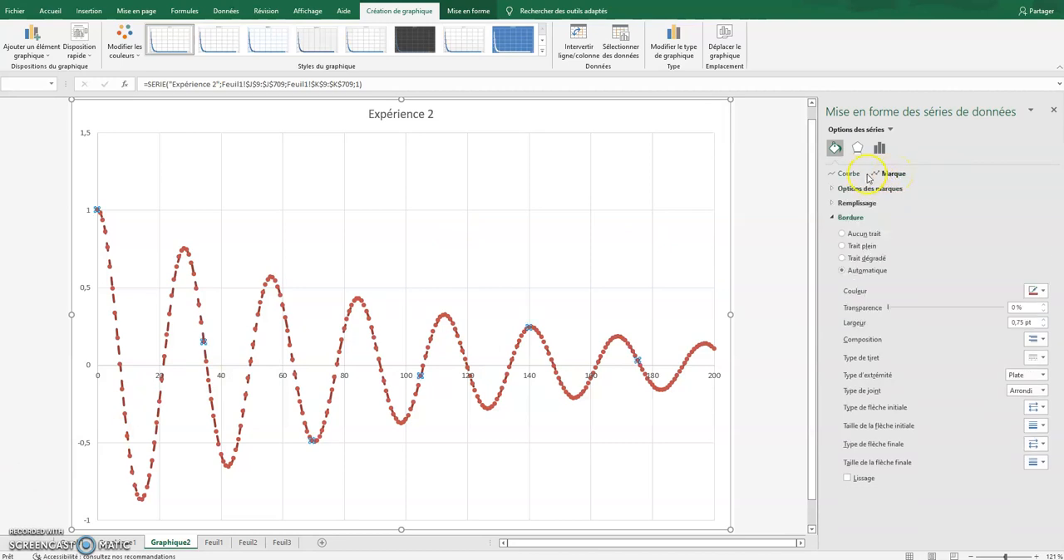
left_click(832, 190)
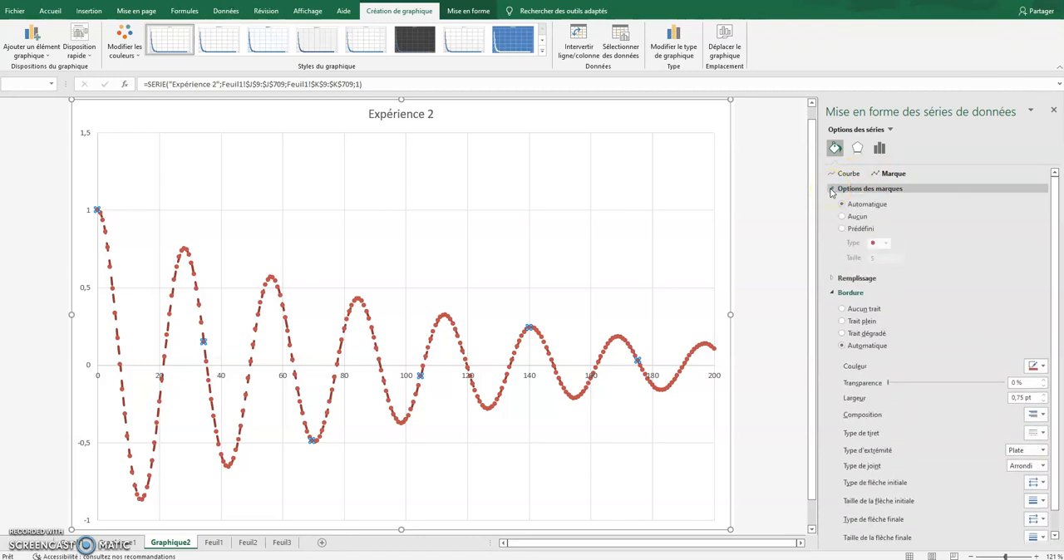
left_click(842, 229)
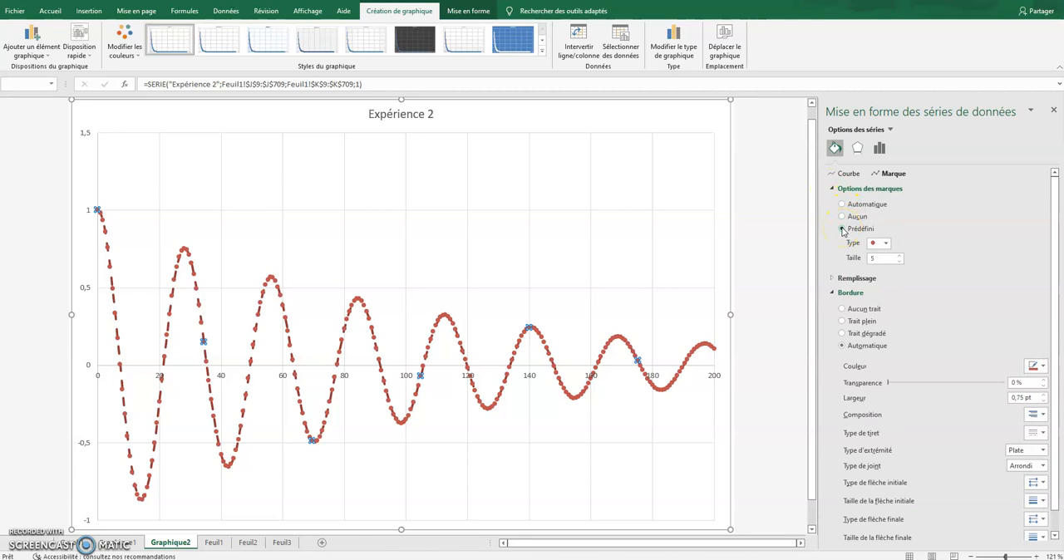
left_click(887, 244)
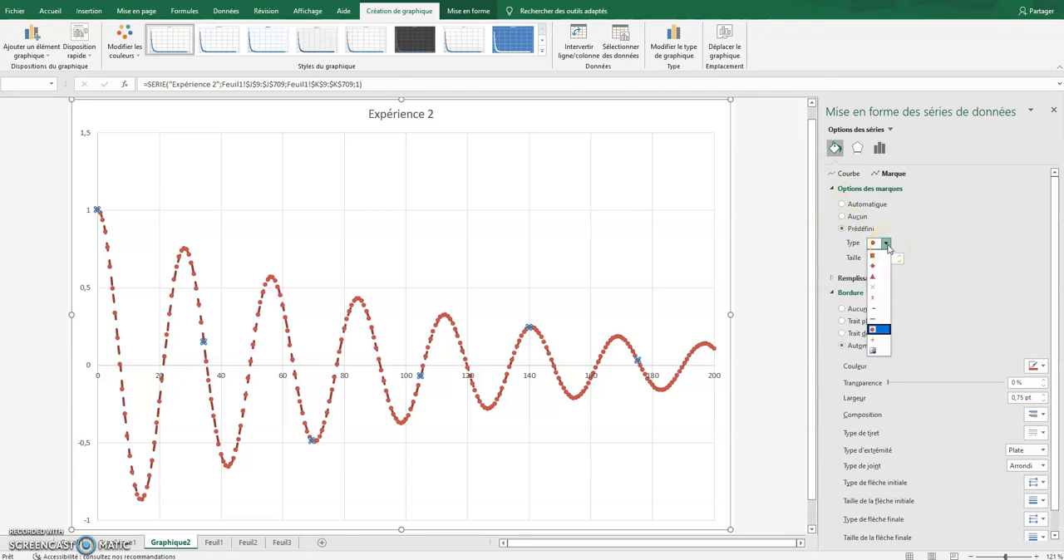
left_click(885, 256)
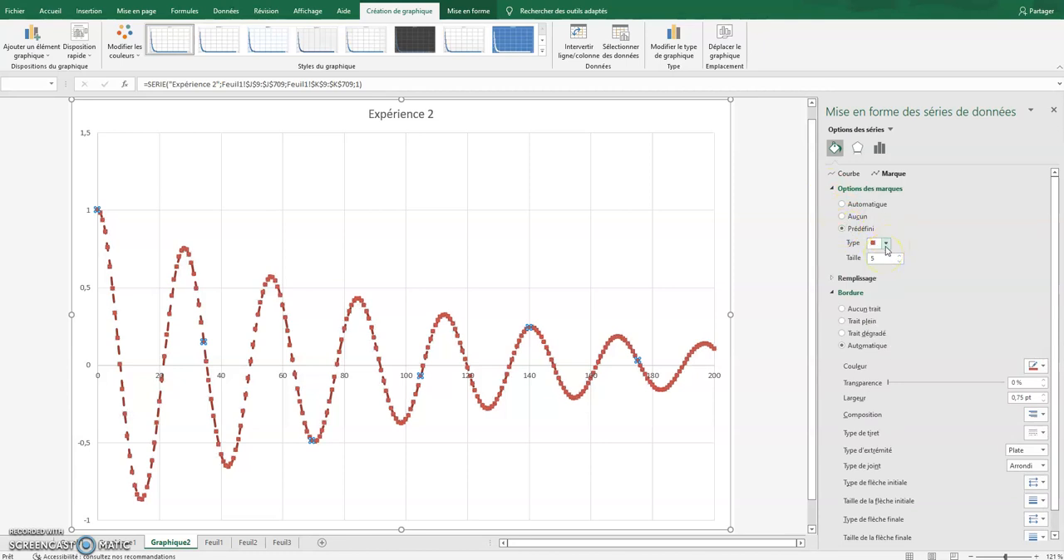
left_click(886, 244)
left_click(886, 275)
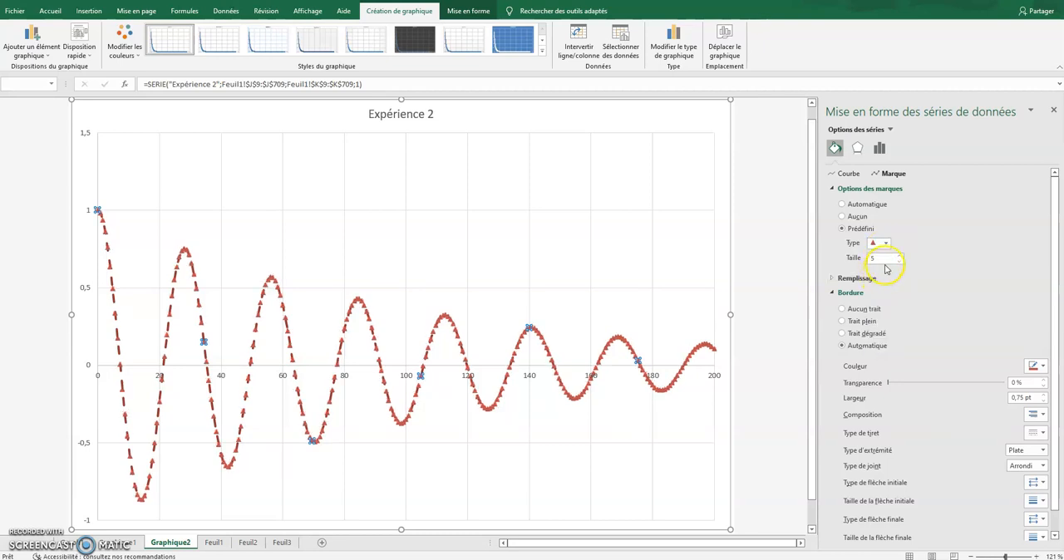
Step: Set the size of the triangle markers to 7
left_click(899, 256)
left_click(899, 256)
left_click(899, 257)
left_click(899, 257)
left_click(899, 257)
left_click(899, 257)
left_click(899, 257)
left_click(899, 262)
left_click(899, 262)
left_click(899, 262)
left_click(899, 262)
left_click(899, 262)
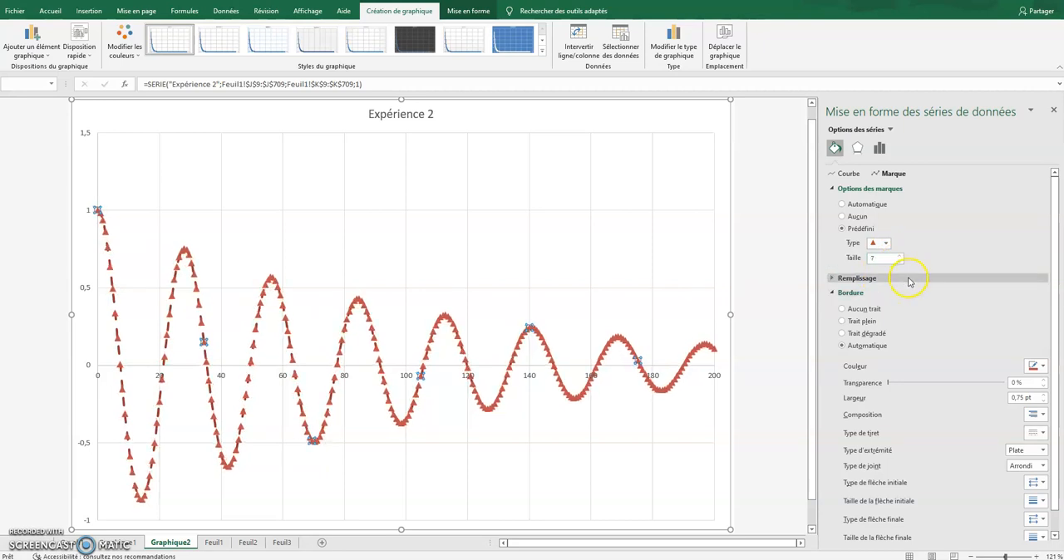
Step: Apply a solid dark blue standard-colour fill to the series markers
left_click(833, 279)
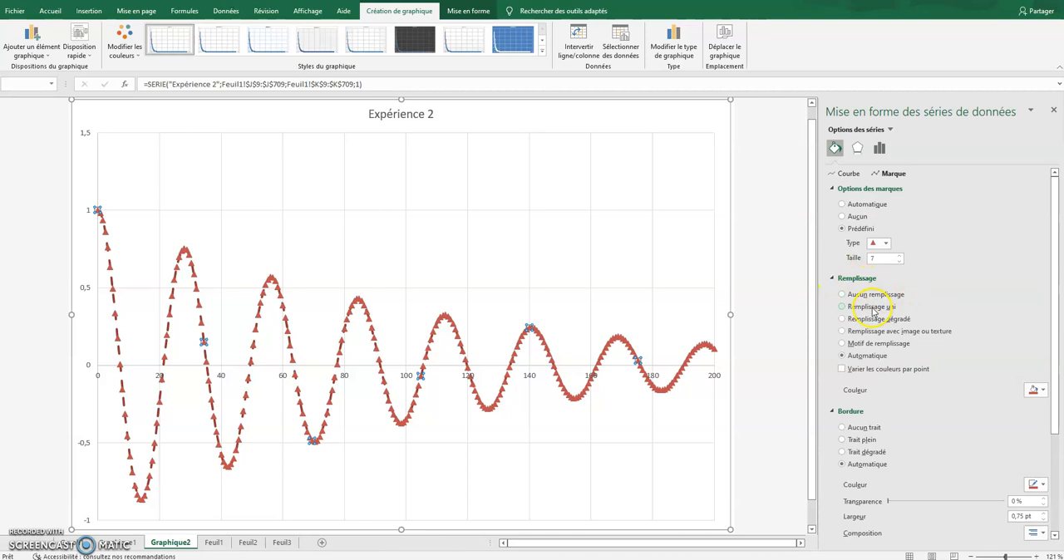
left_click(844, 307)
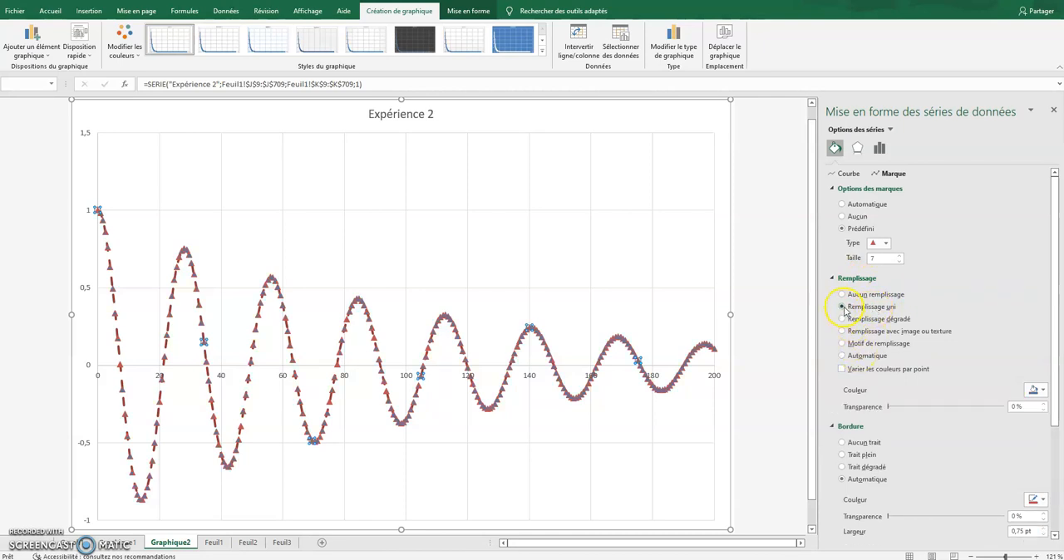
left_click(1037, 390)
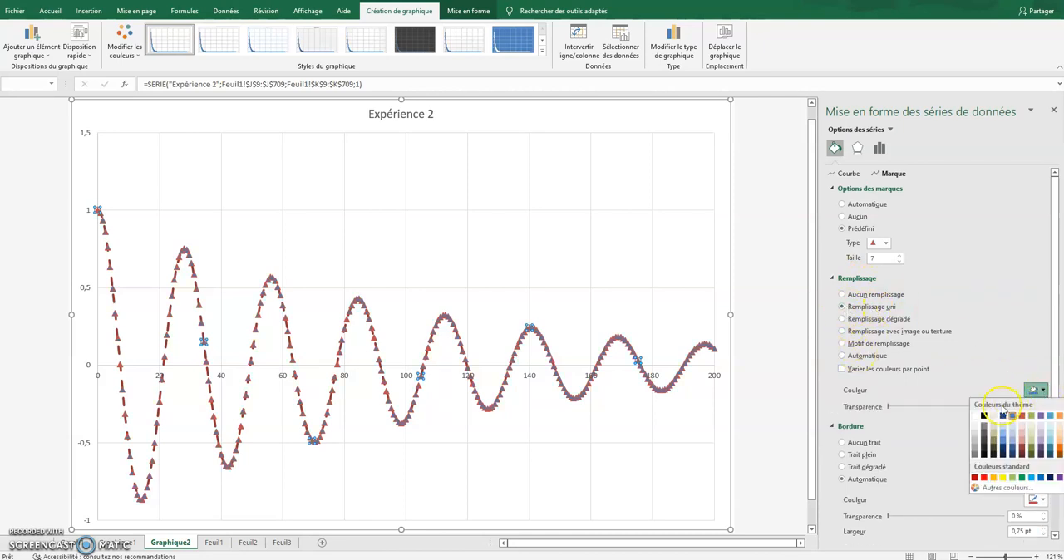
left_click(1051, 478)
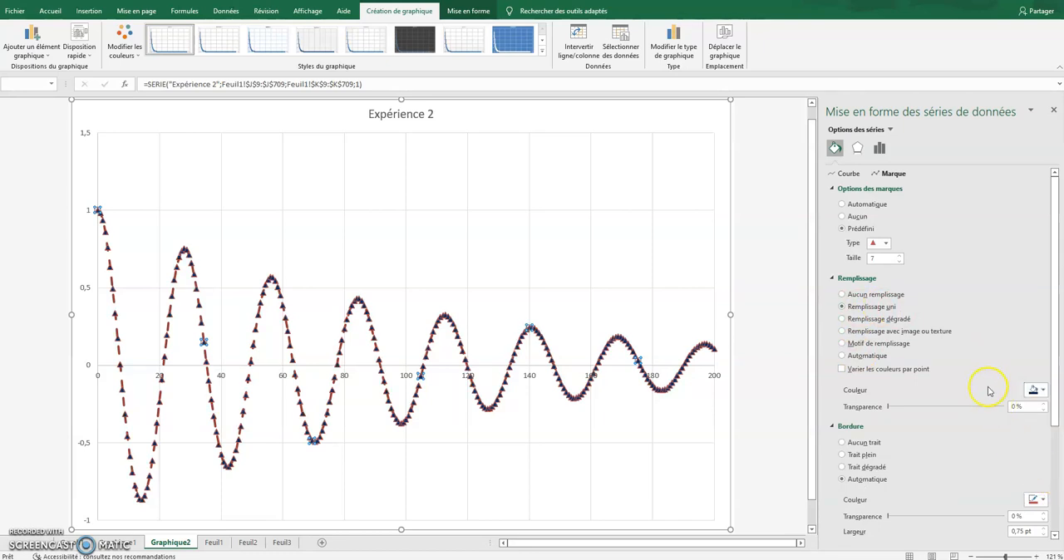
Step: Give the series markers a solid green border 1,75 pt wide
left_click(860, 457)
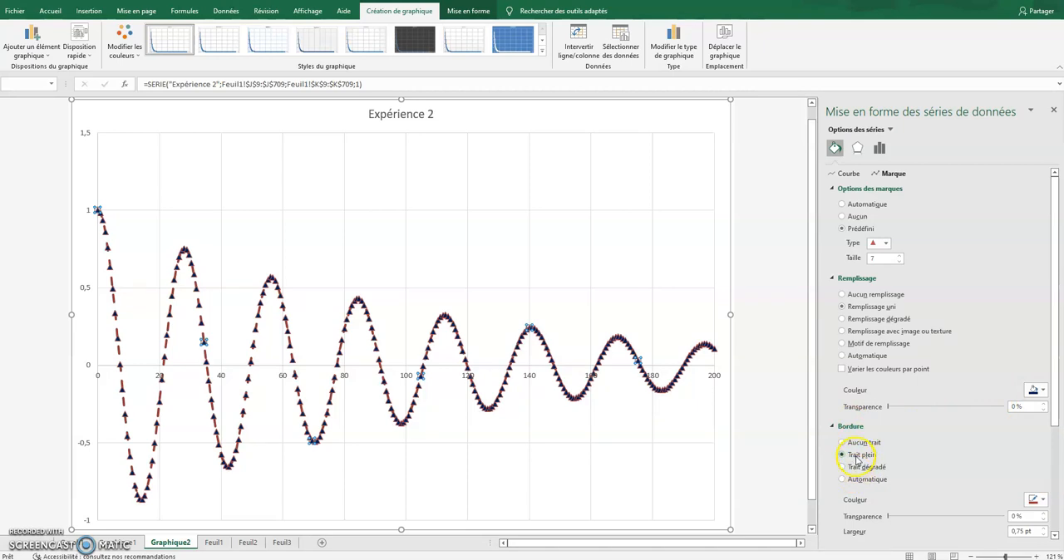
left_click(1036, 499)
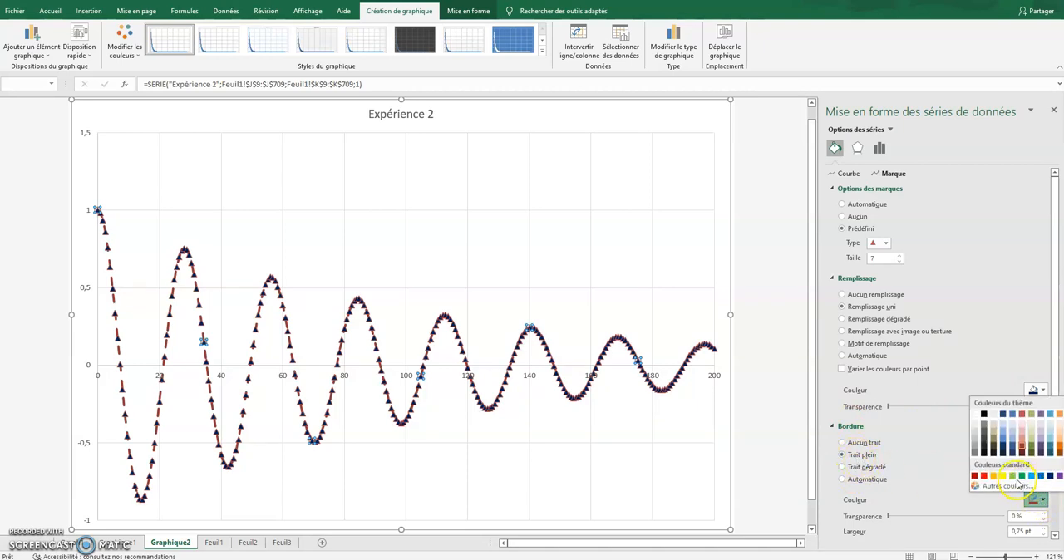
left_click(1045, 528)
left_click(1045, 528)
left_click(1044, 528)
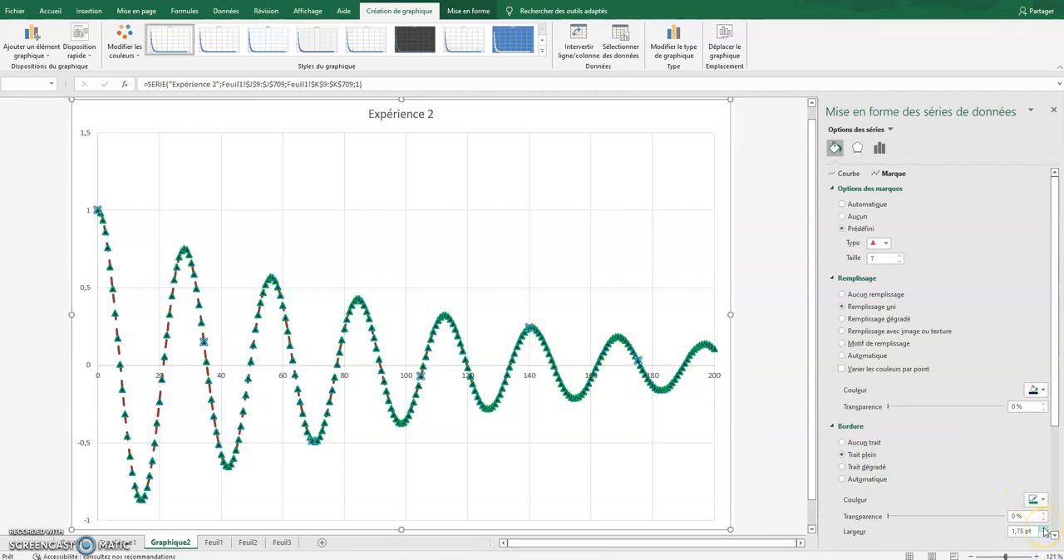
left_click(1044, 528)
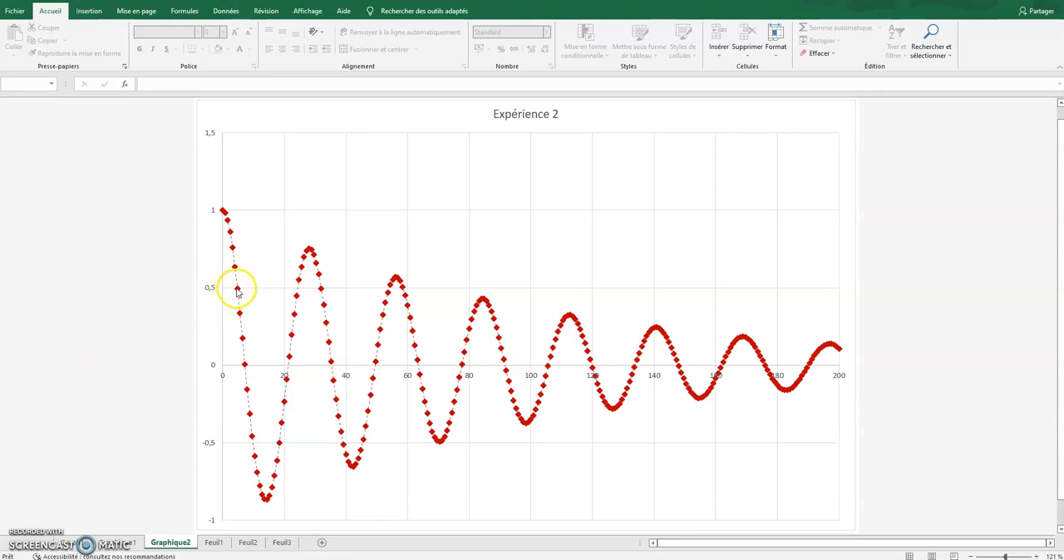
Step: Select the Expérience 2 series with the red diamond markers and bring up its available commands
mouse_move(237, 290)
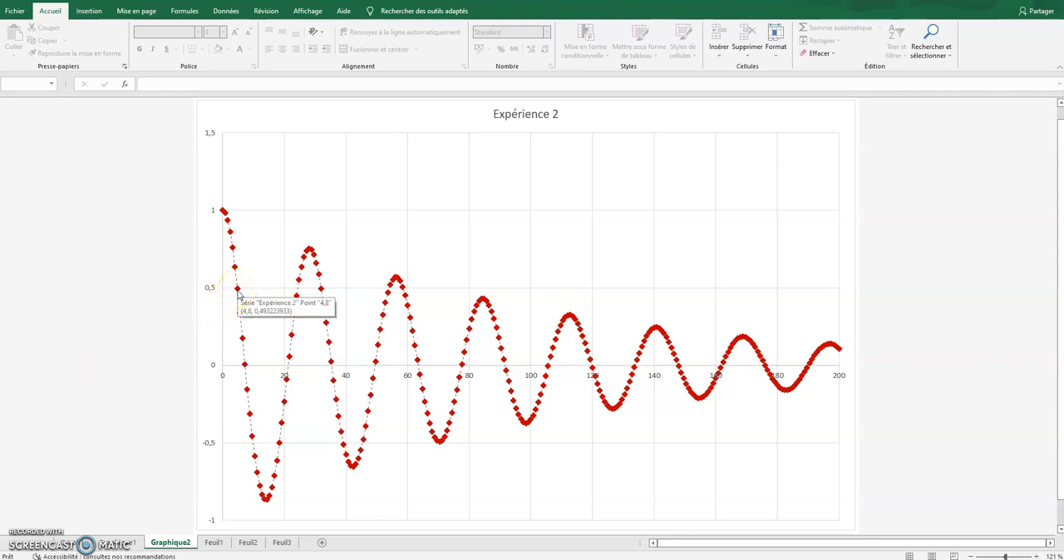
left_click(297, 298)
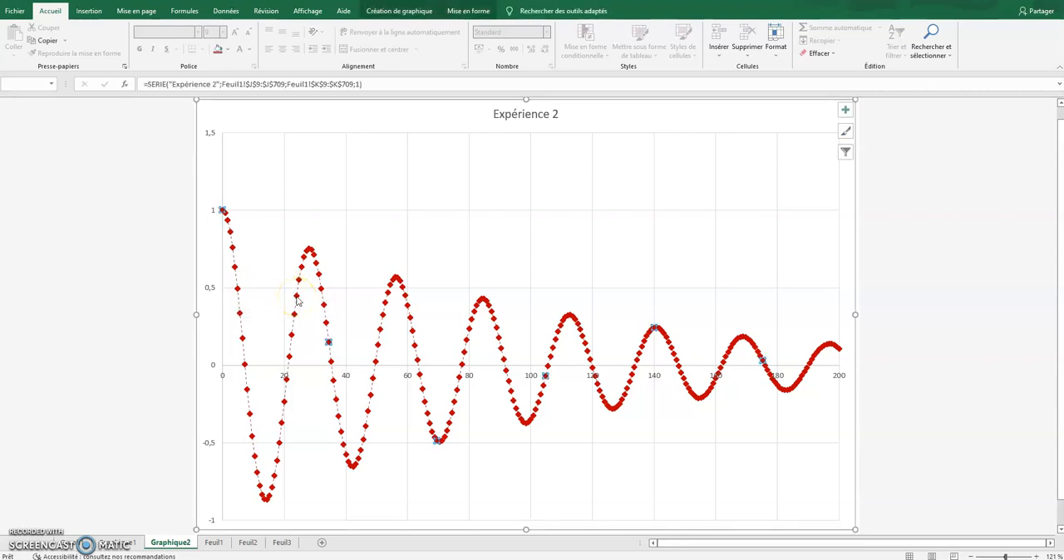
right_click(297, 302)
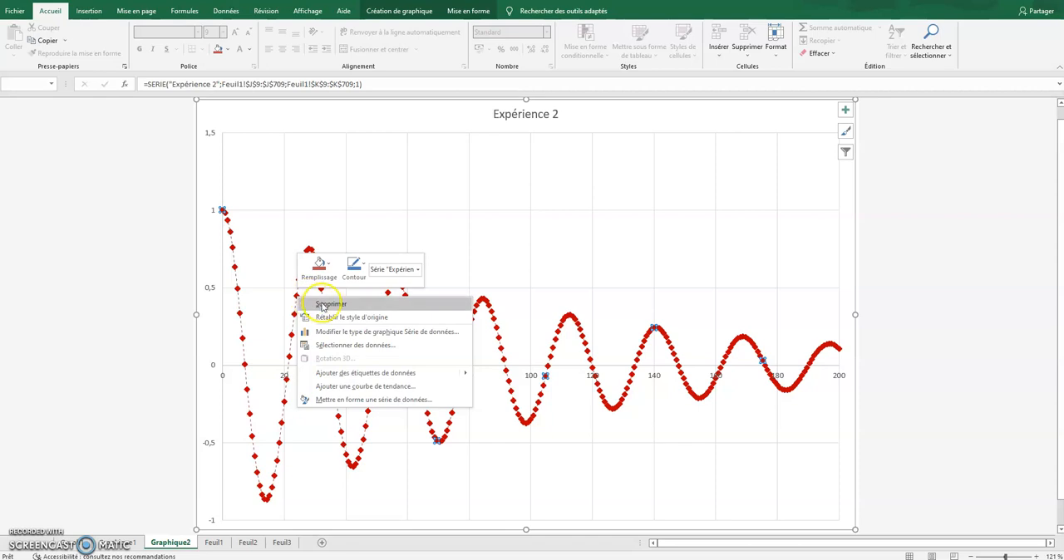